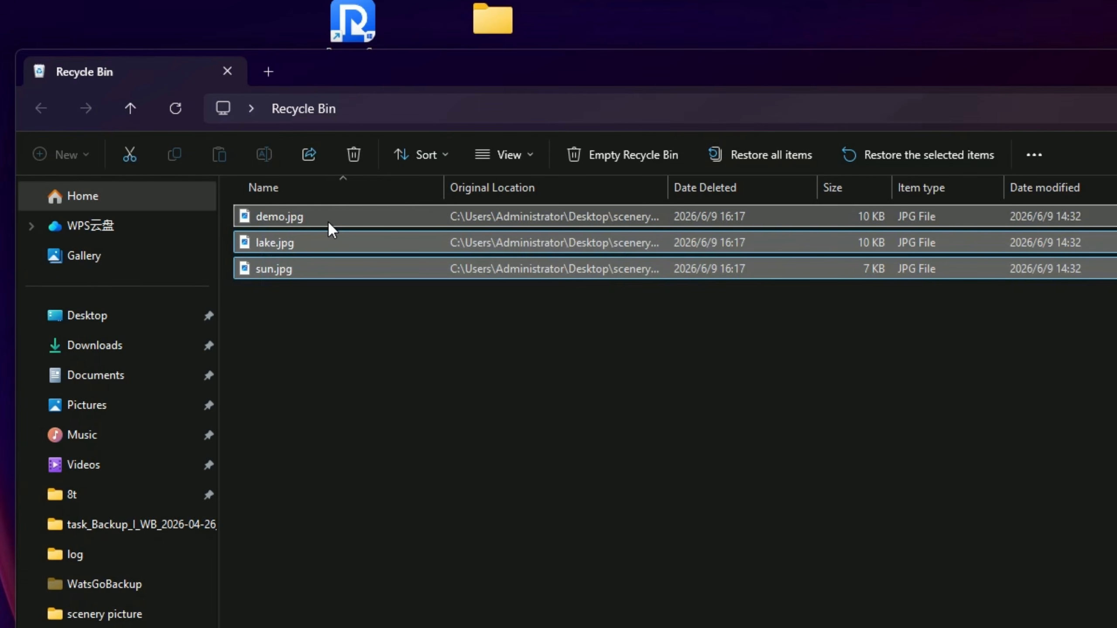
- Restore the deleted demo.jpg, lake.jpg and sun.jpg from the Recycle Bin to their original location
right_click(328, 220)
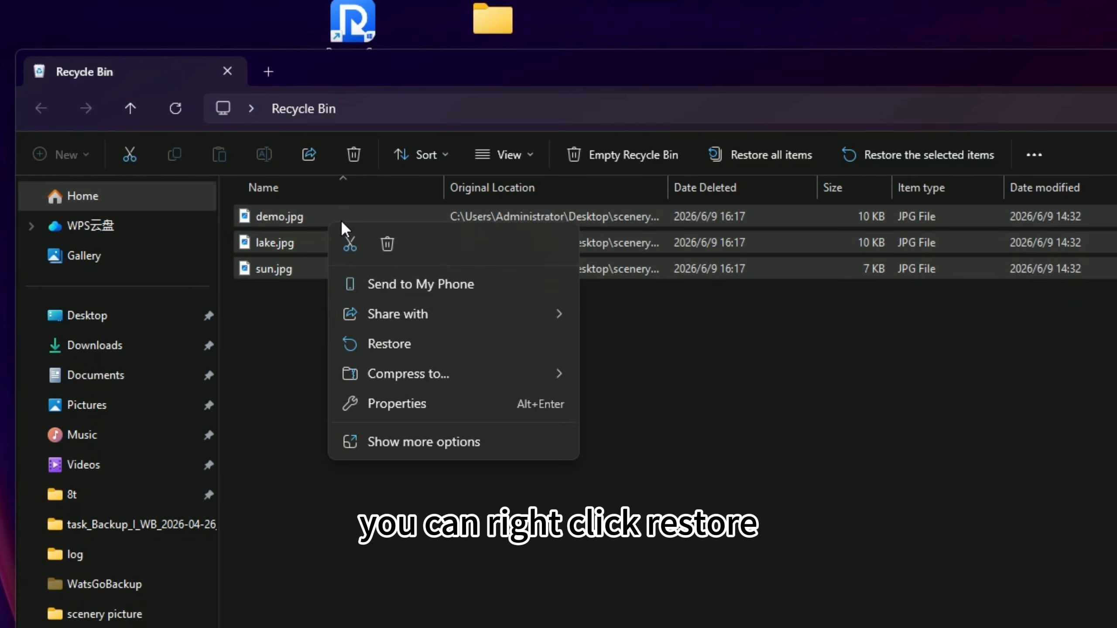
click(385, 342)
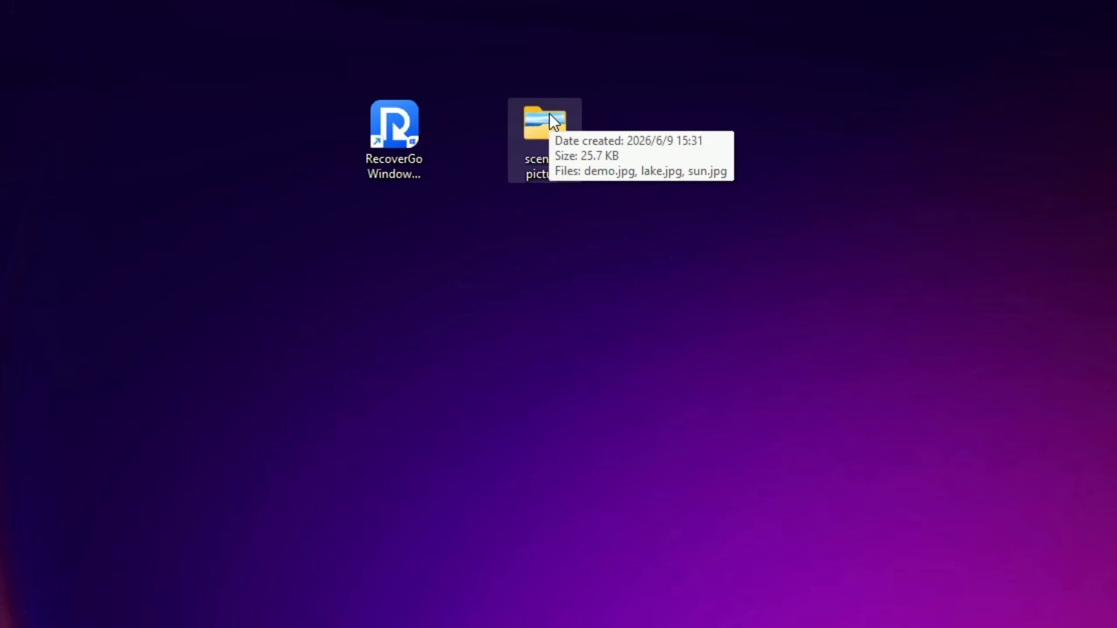
- Permanently delete all three pictures in the desktop's scenery picture folder, bypassing the Recycle Bin, and check the Recycle Bin for them
double_click(550, 115)
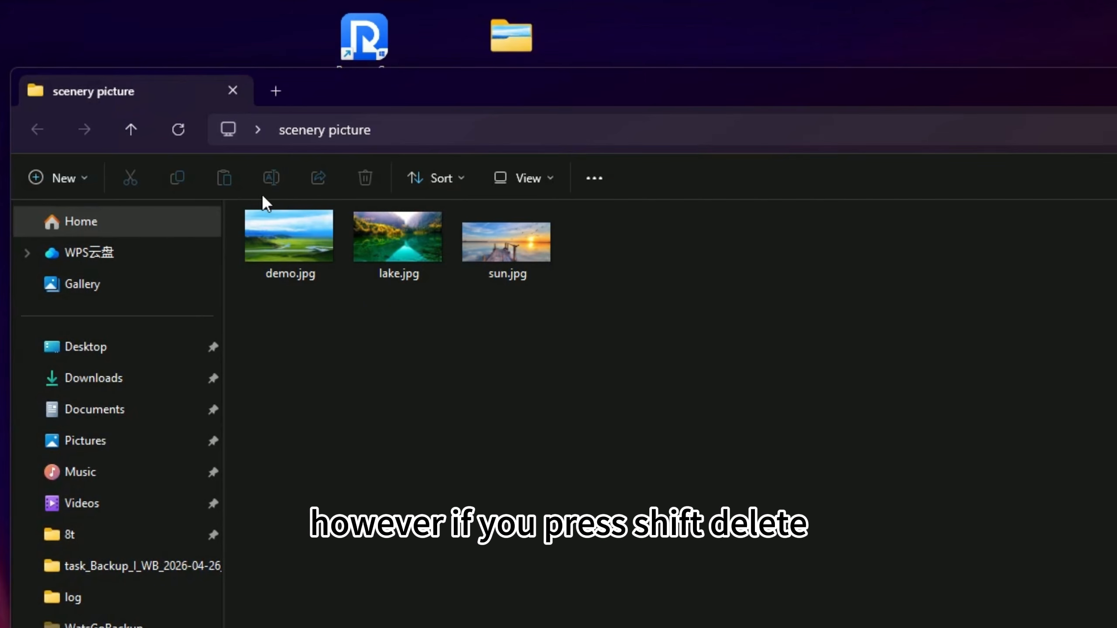
key(ctrl+a)
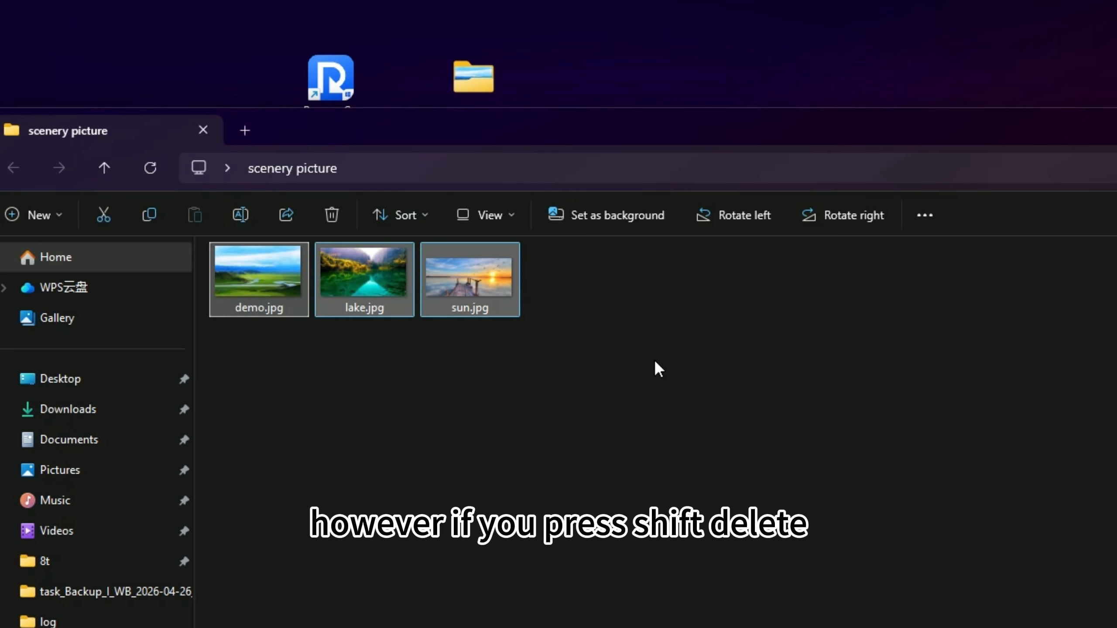
key(shift+Delete)
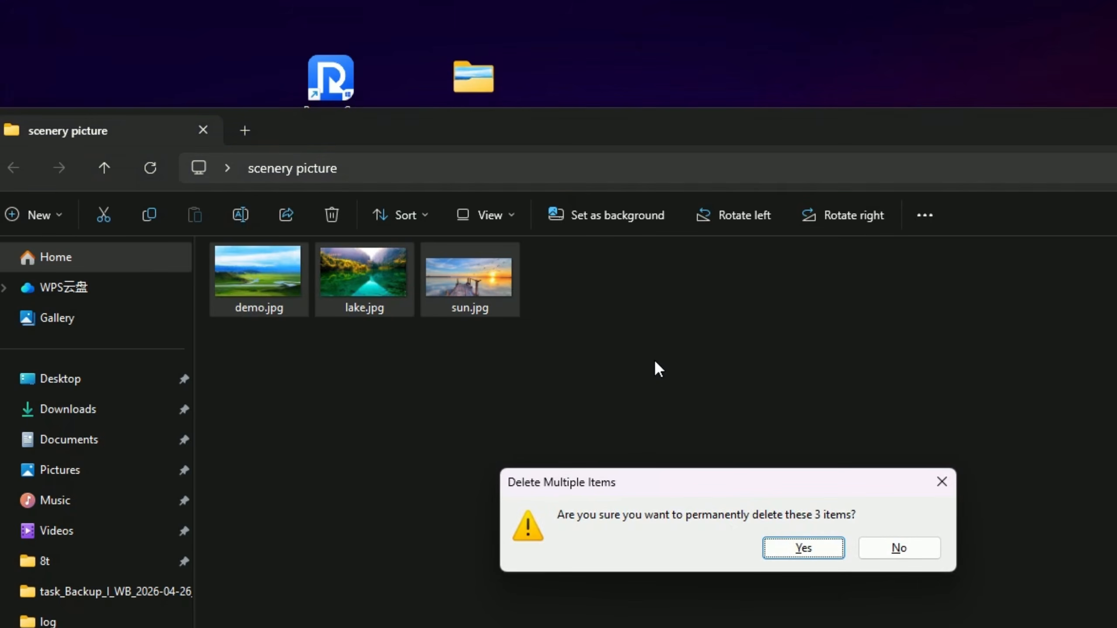
click(803, 548)
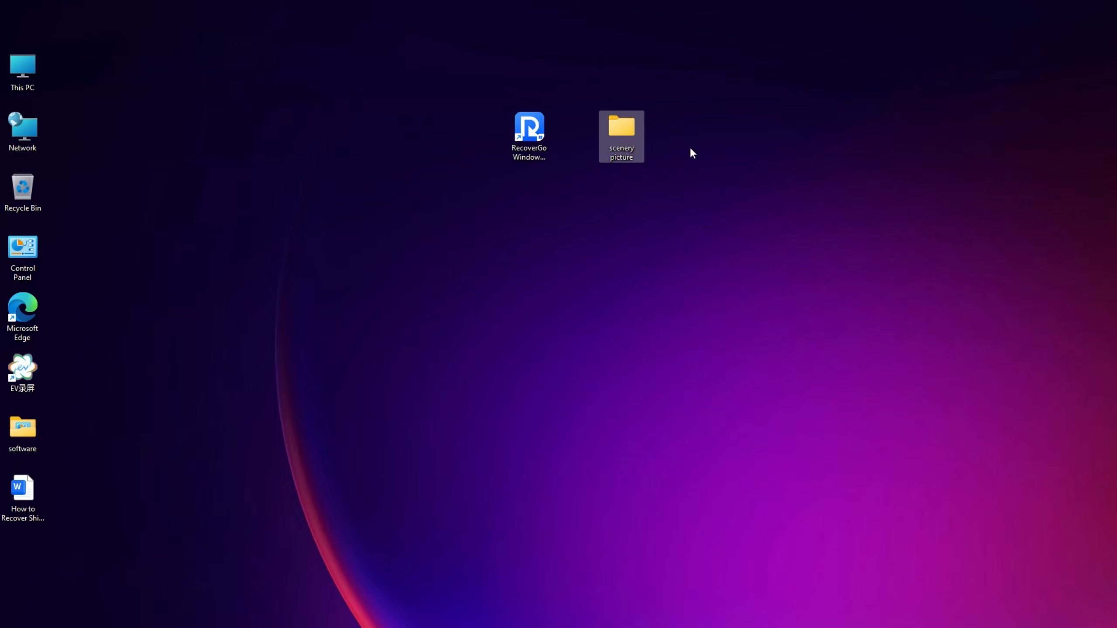
double_click(24, 189)
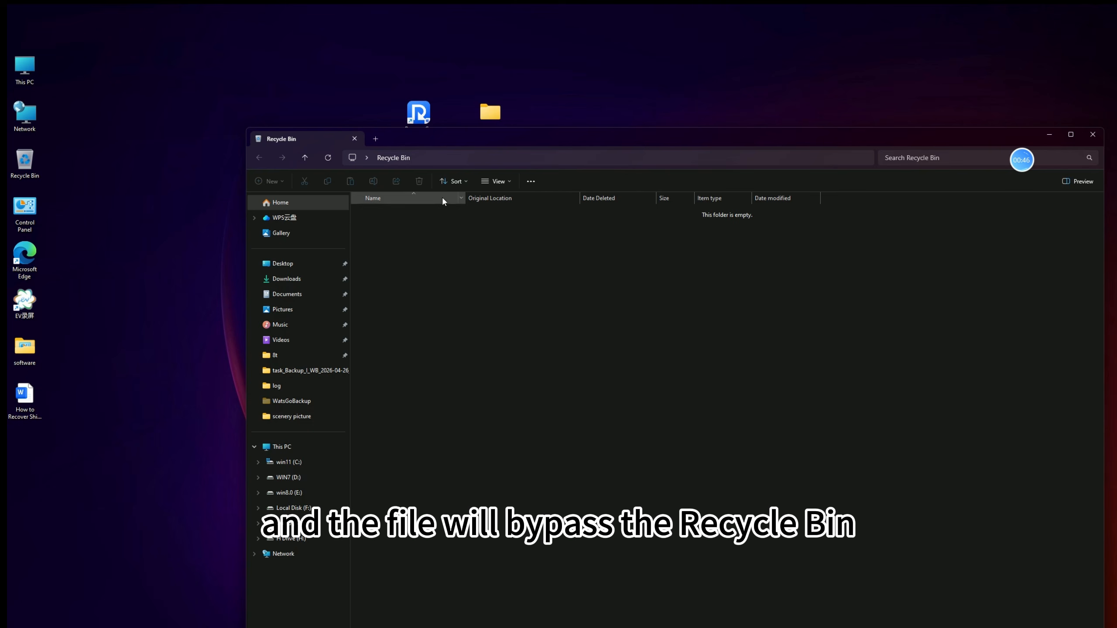
click(1093, 135)
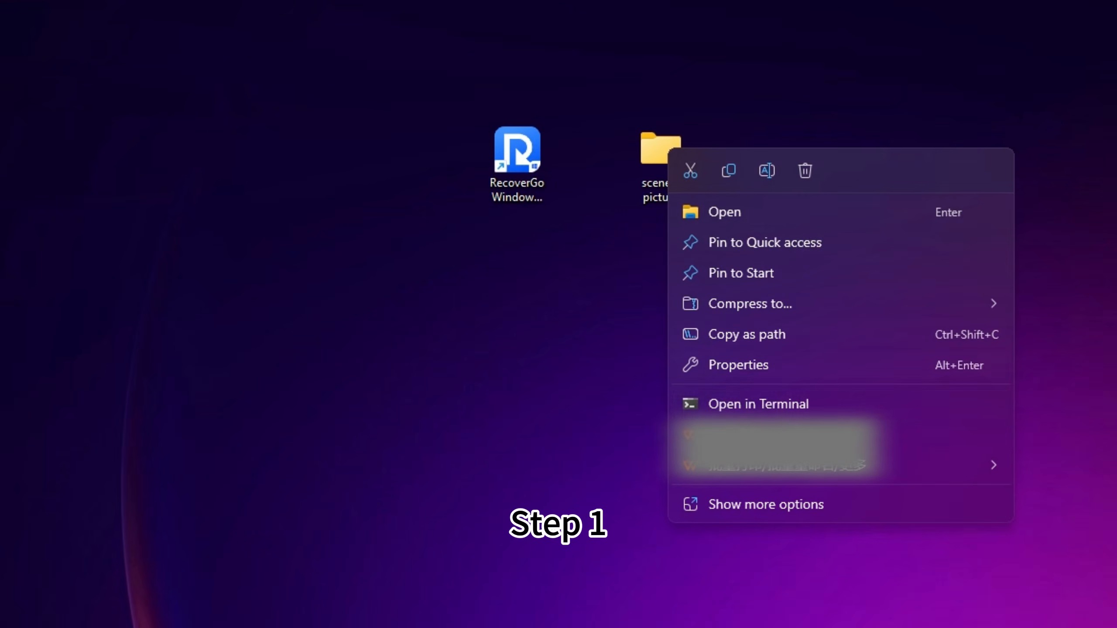
- Restore the scenery picture folder to its previous version from 2026/6/9 16:11 and check the folder's contents
click(750, 370)
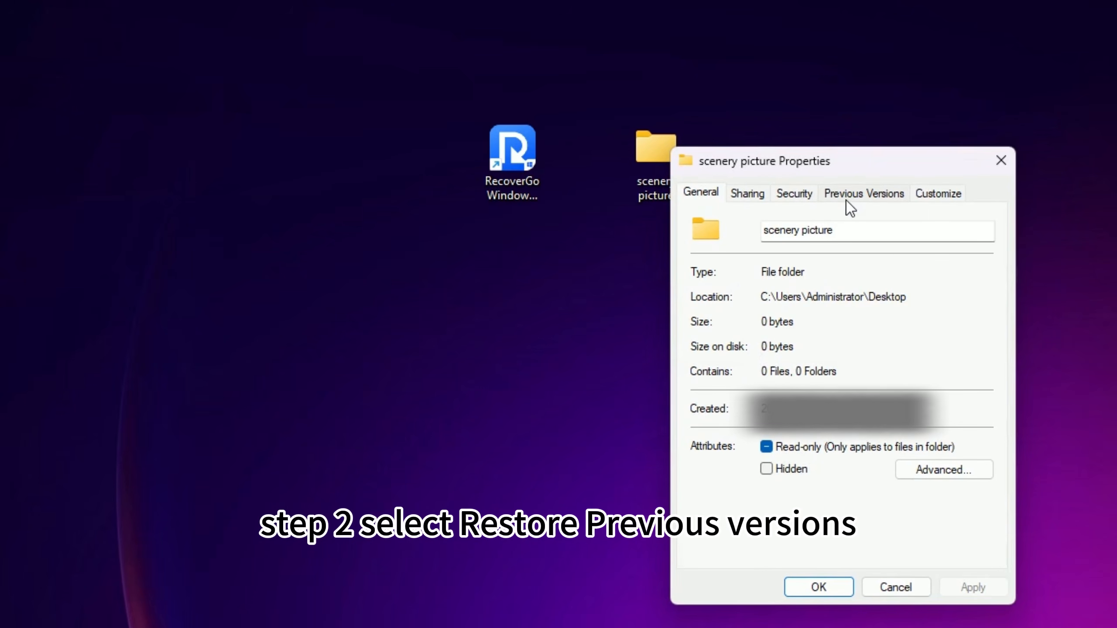
click(864, 193)
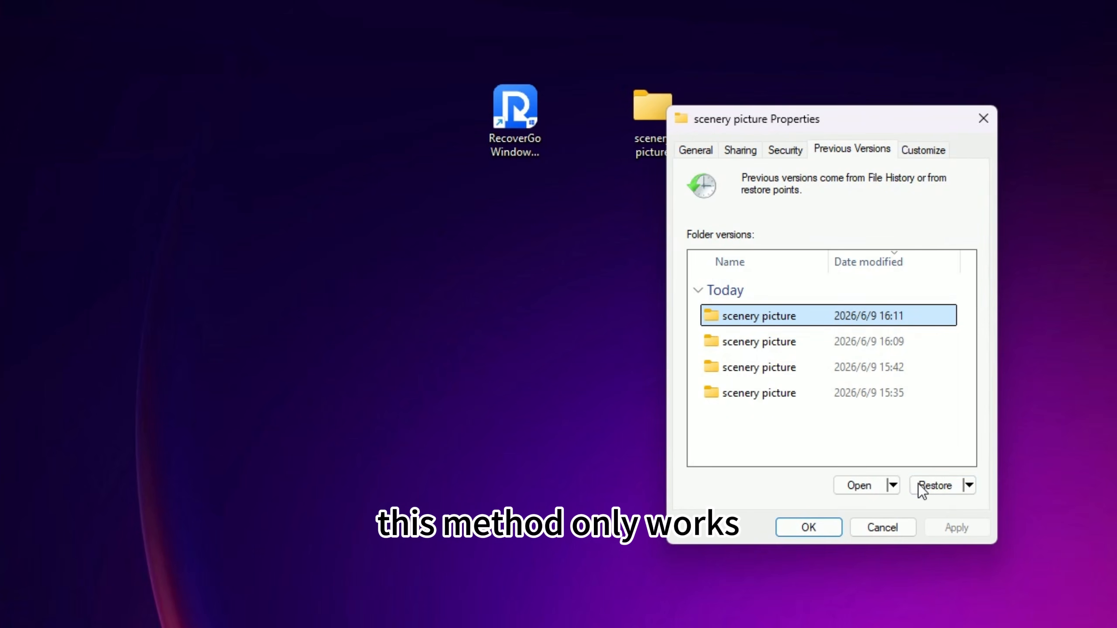
click(935, 488)
click(940, 579)
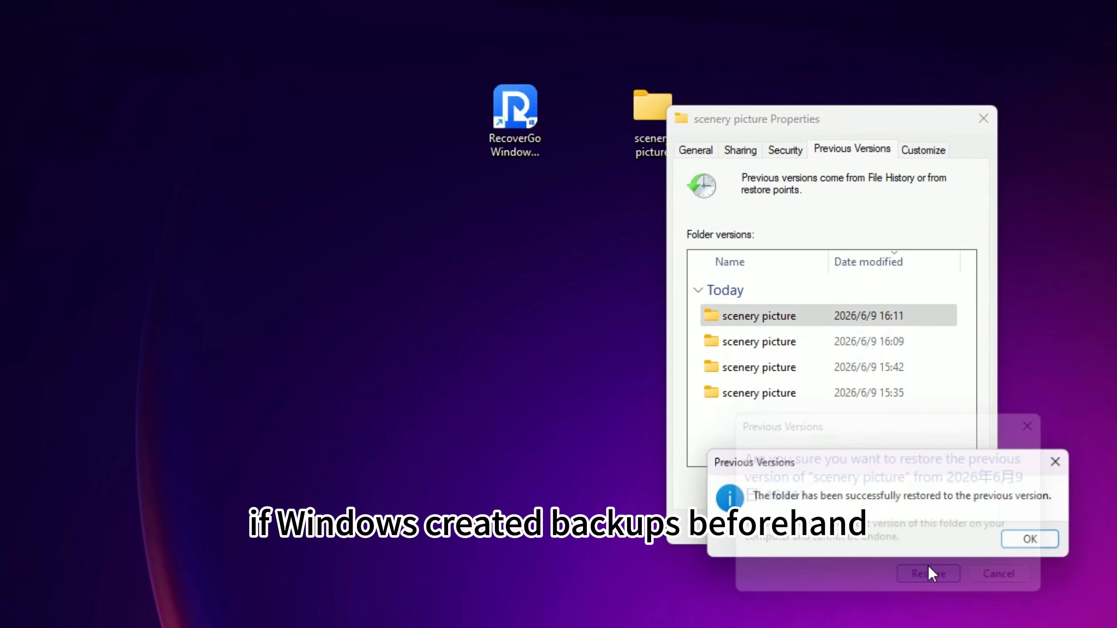
click(1025, 540)
click(982, 118)
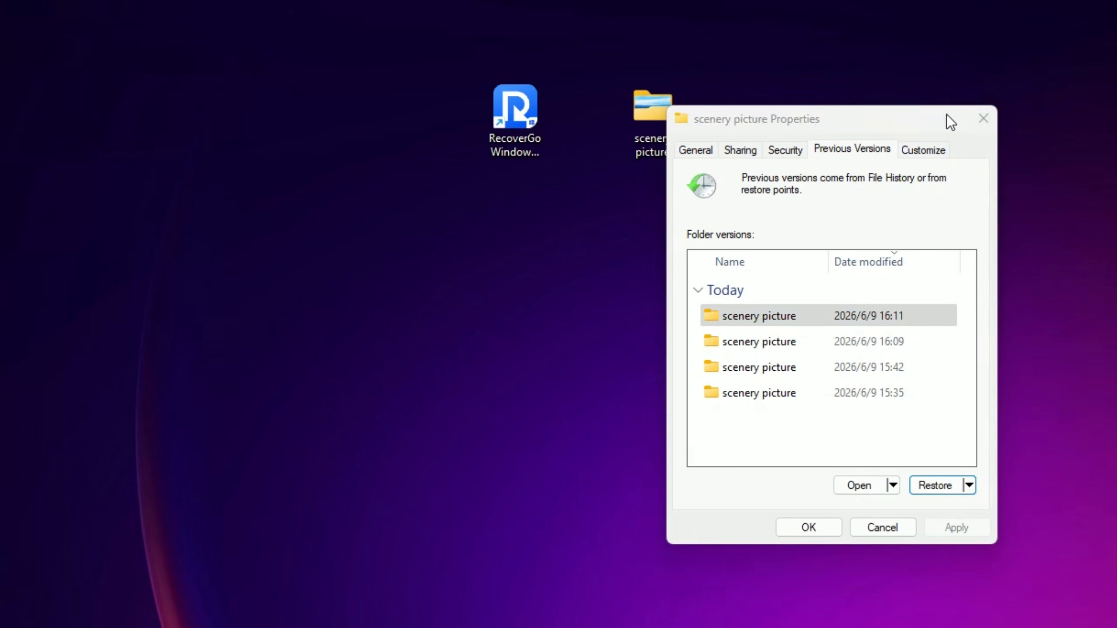
double_click(662, 106)
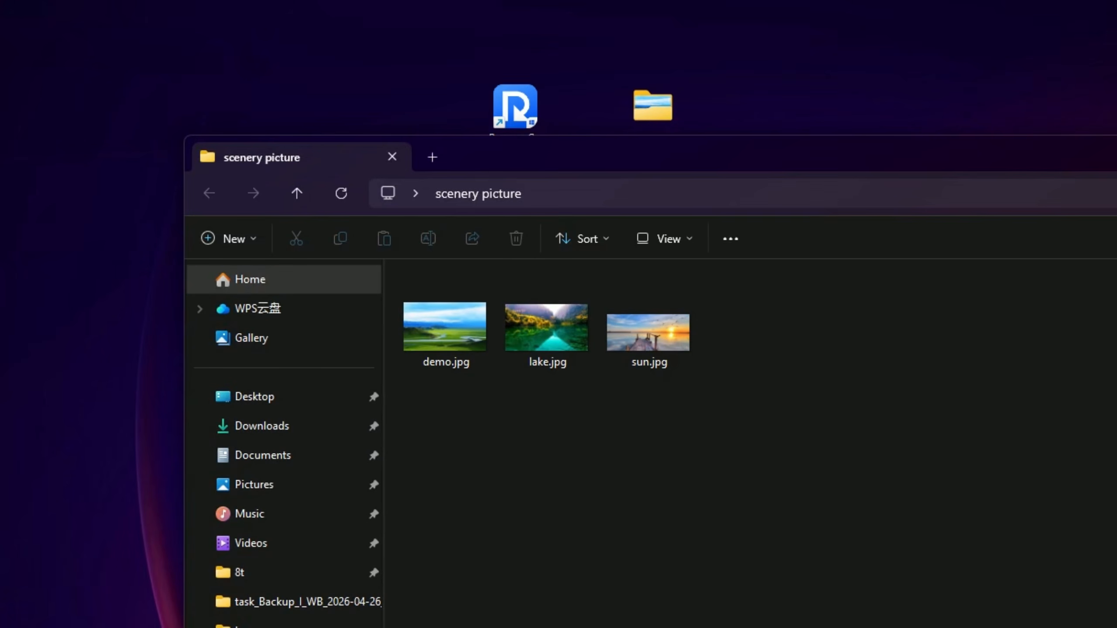
key(alt+F4)
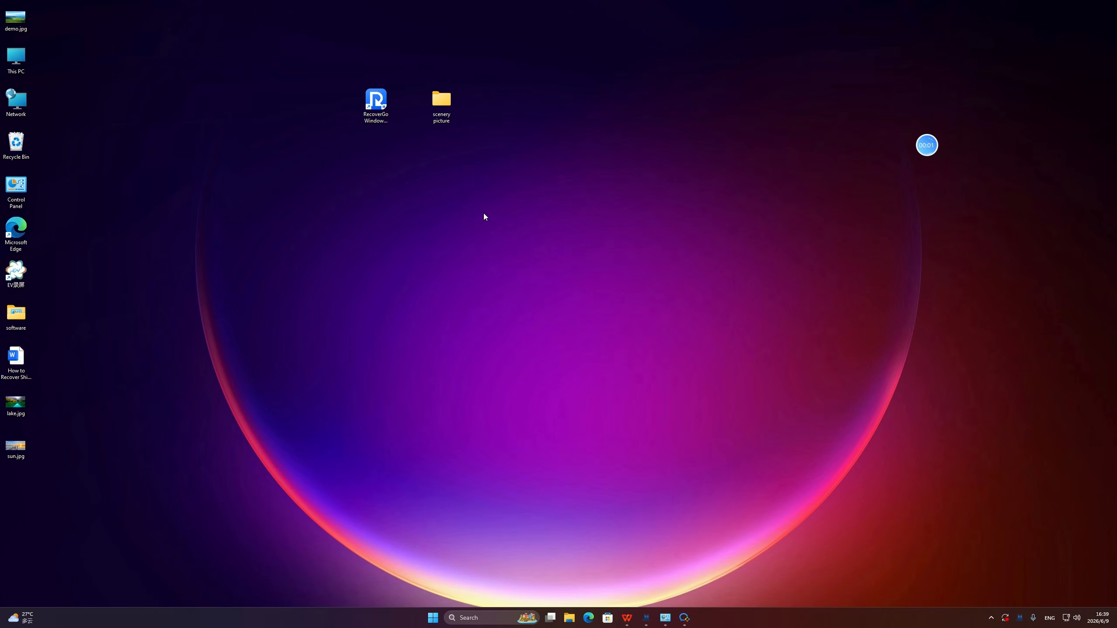
- Search Windows for Control Panel and open Backup and Restore (Windows 7) under System and Security
click(501, 617)
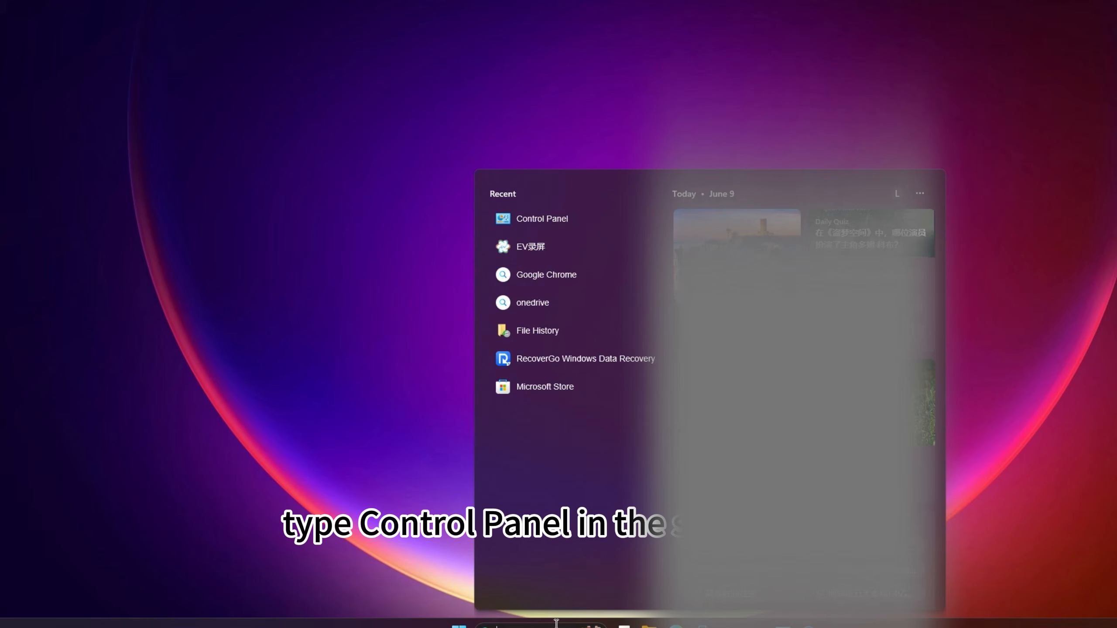
text(control panel)
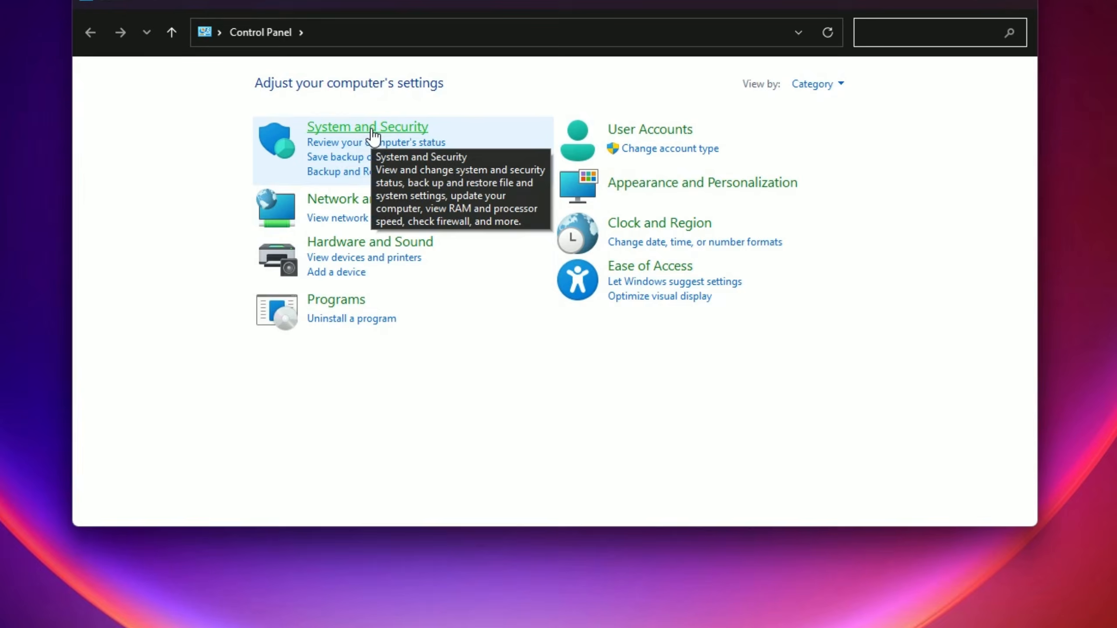
click(420, 216)
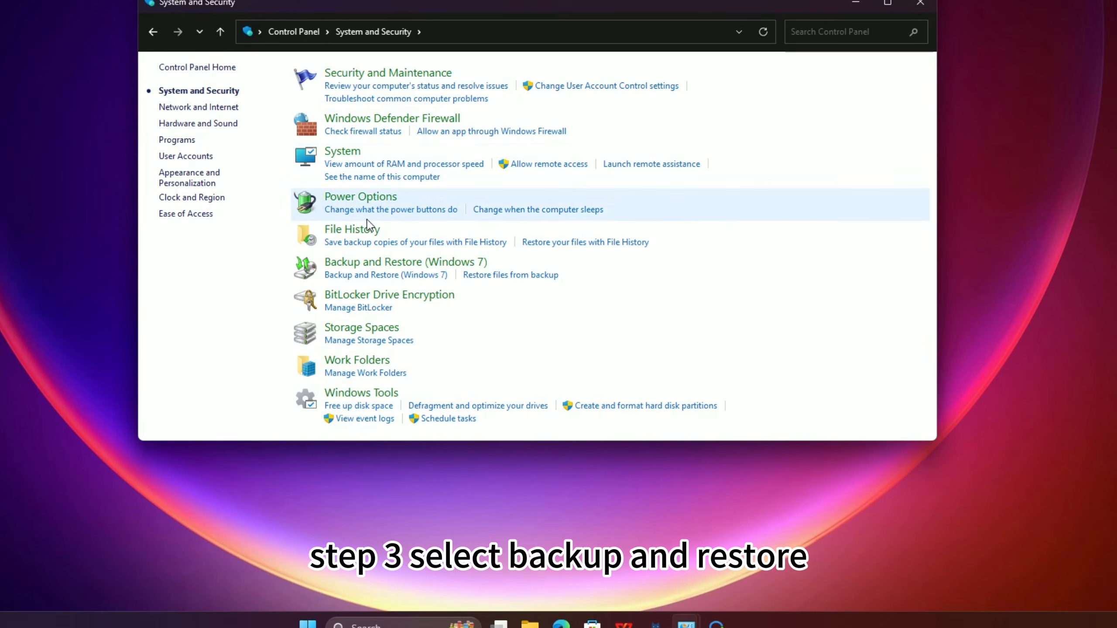
click(389, 263)
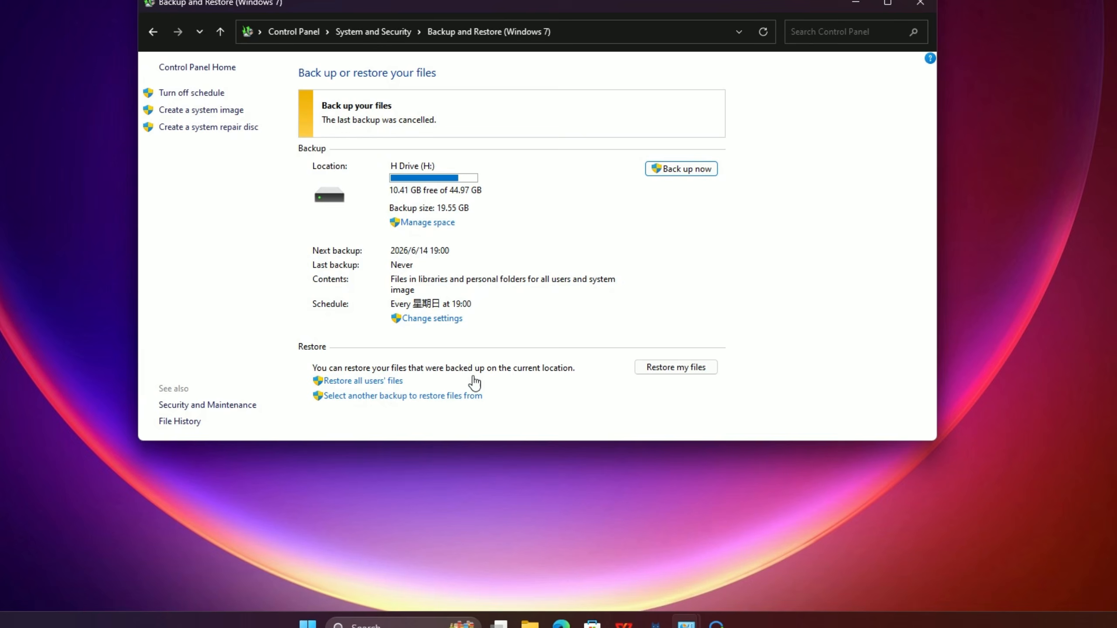
- Start restoring files and add the scenery picture folder from the backed-up Desktop in Backup of C: to the restore list
click(681, 372)
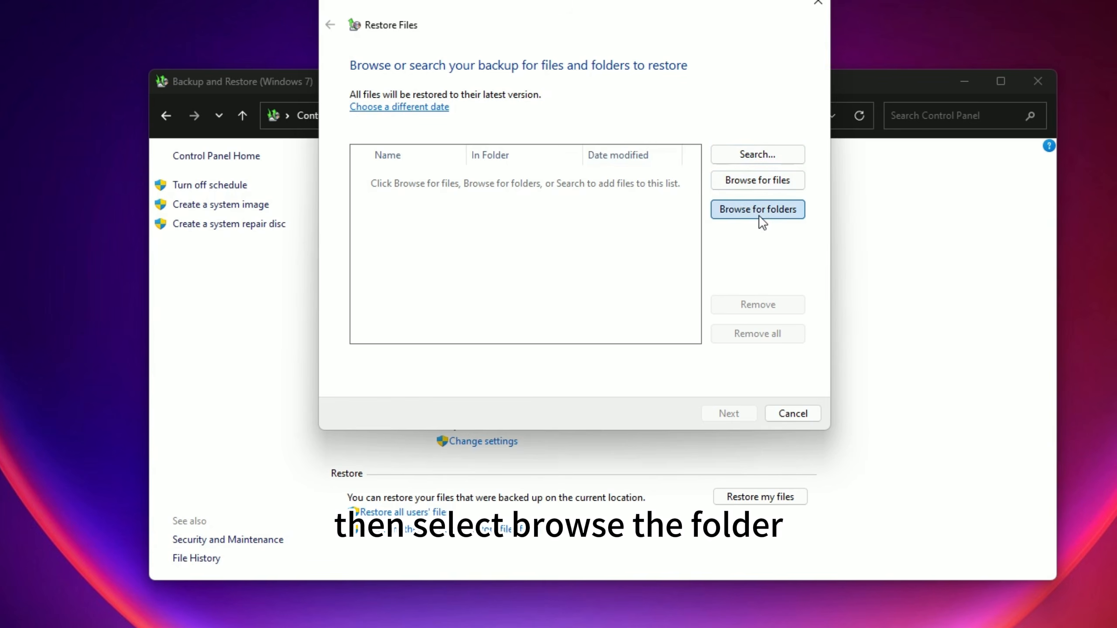
click(759, 214)
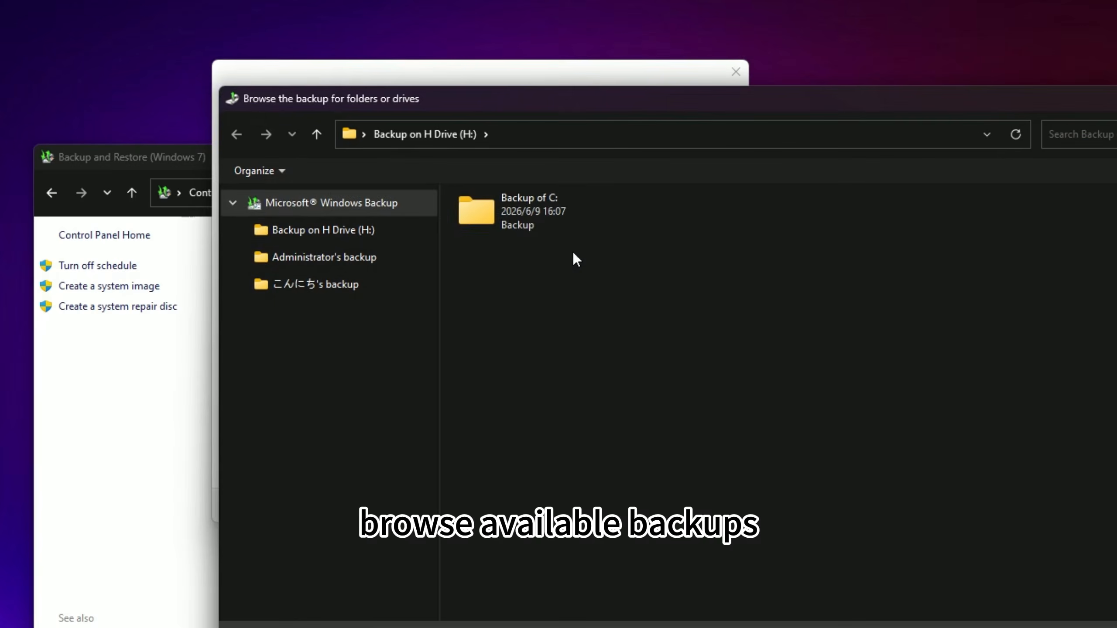
double_click(534, 215)
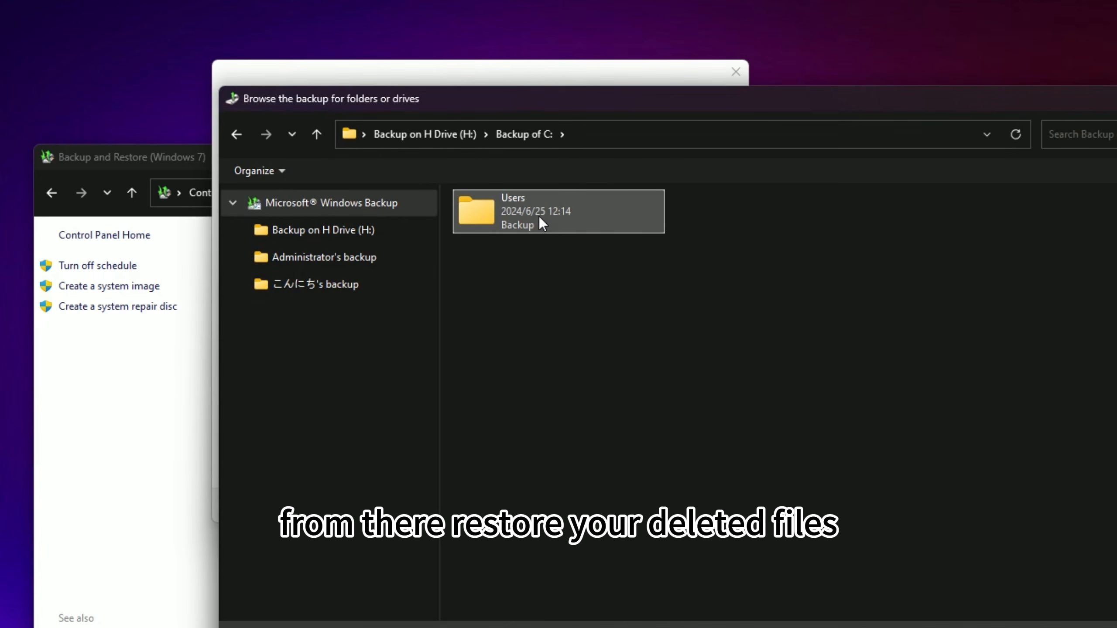
double_click(540, 217)
double_click(540, 218)
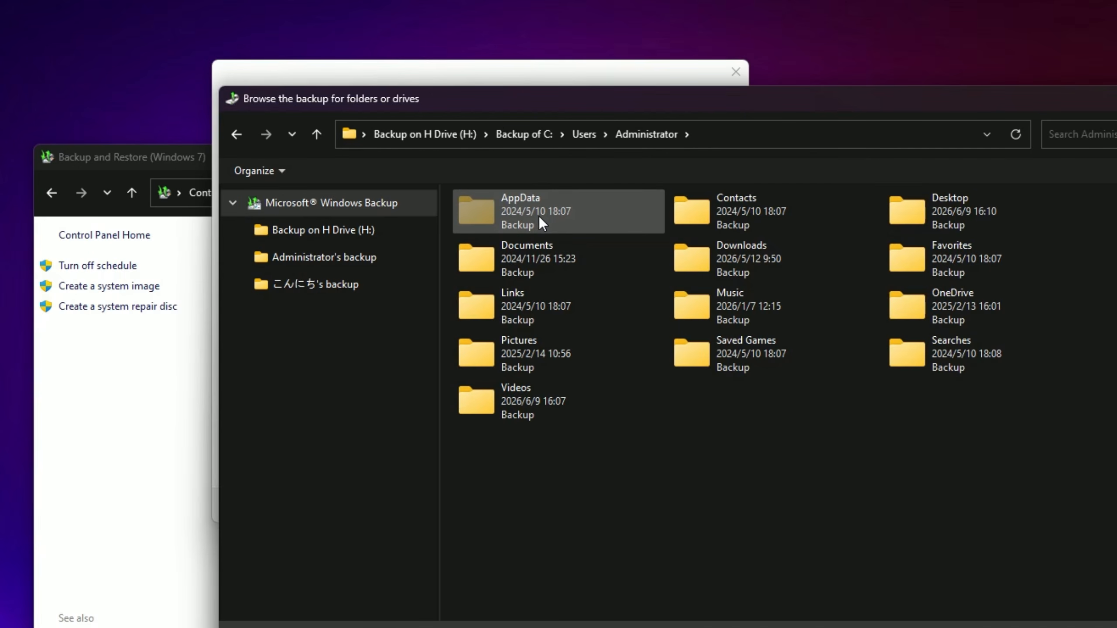
key(d)
key(Return)
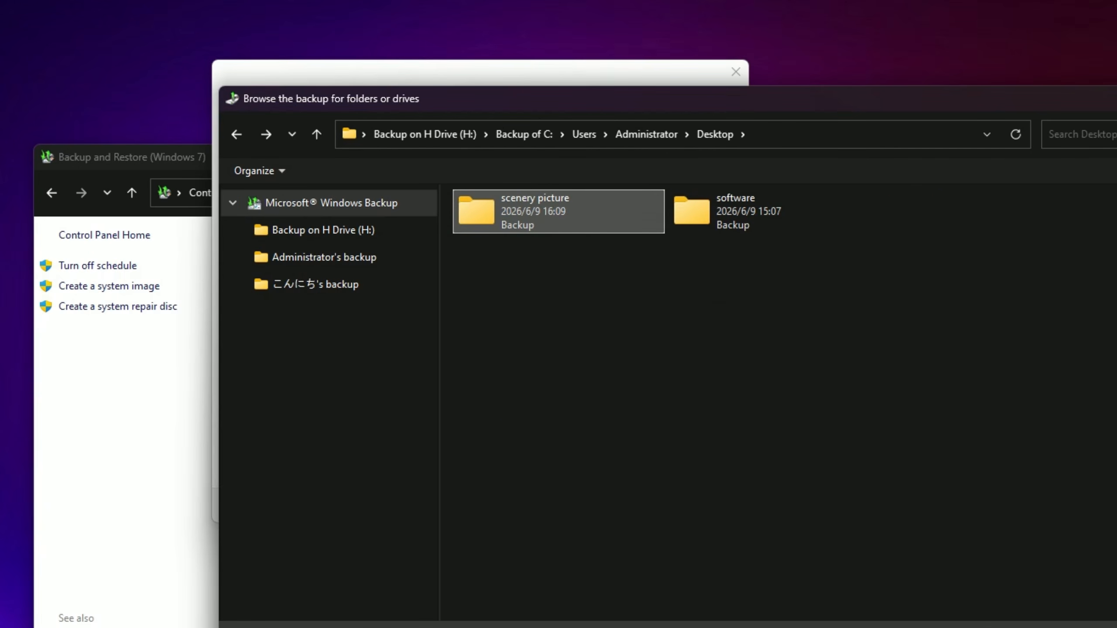
click(1090, 624)
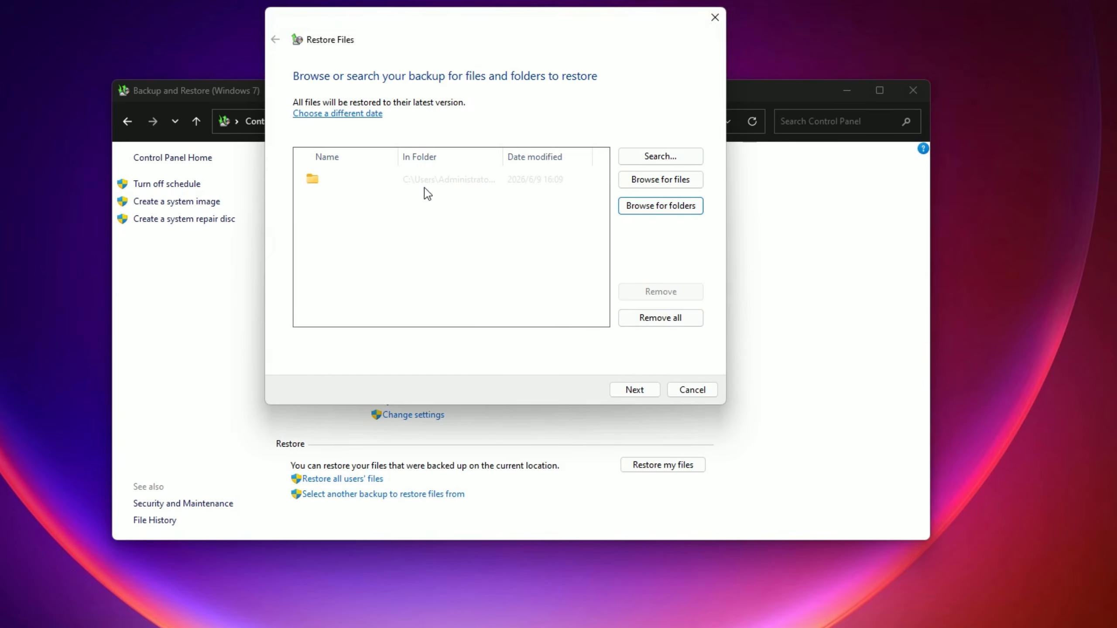
- Restore the listed backup folder to its original location and finish the Restore Files wizard
click(634, 389)
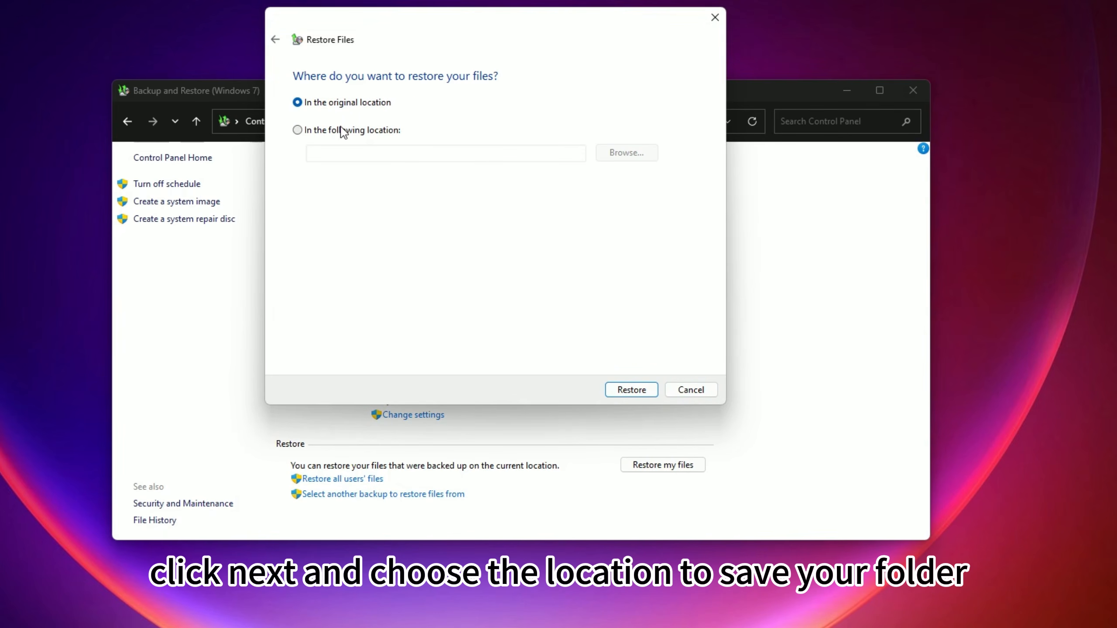
click(633, 391)
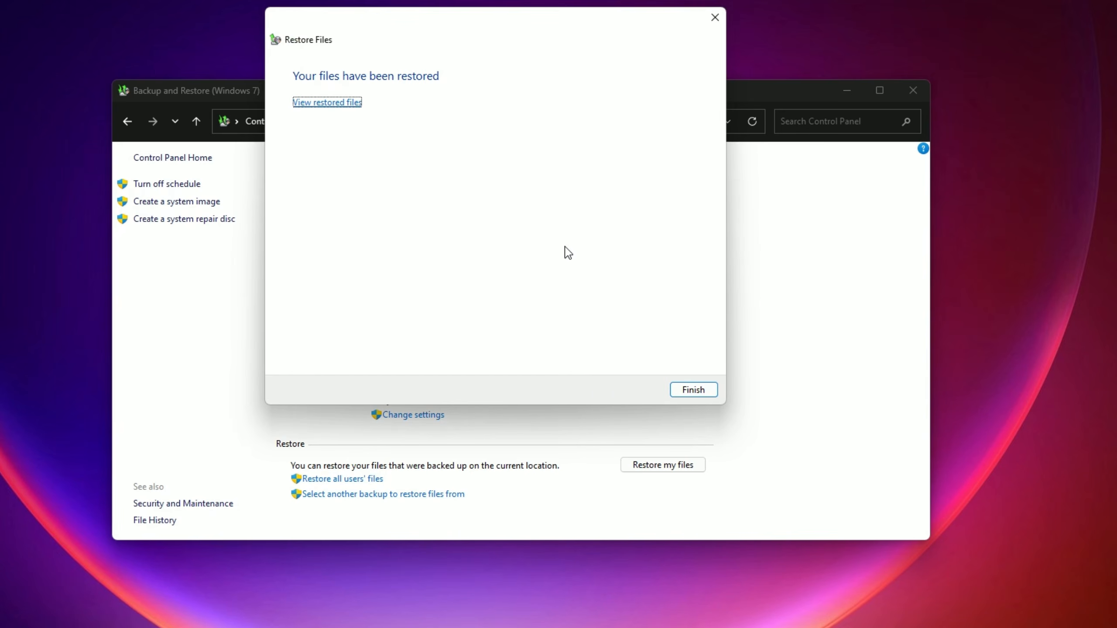
click(703, 391)
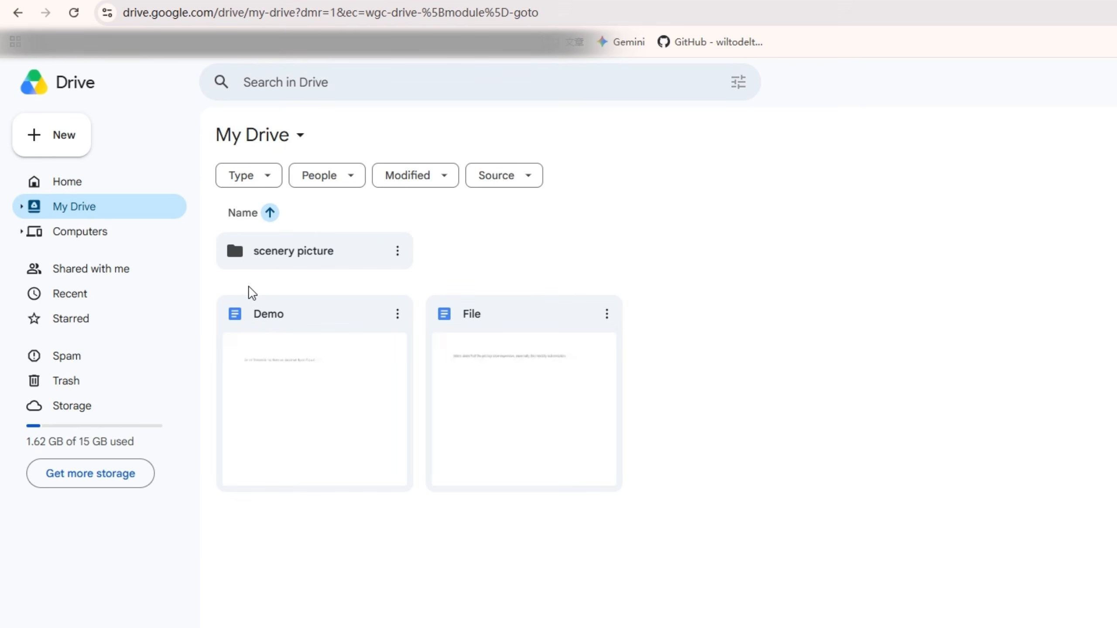
- In Google Drive, open the scenery picture folder in My Drive and download its three pictures individually
click(285, 262)
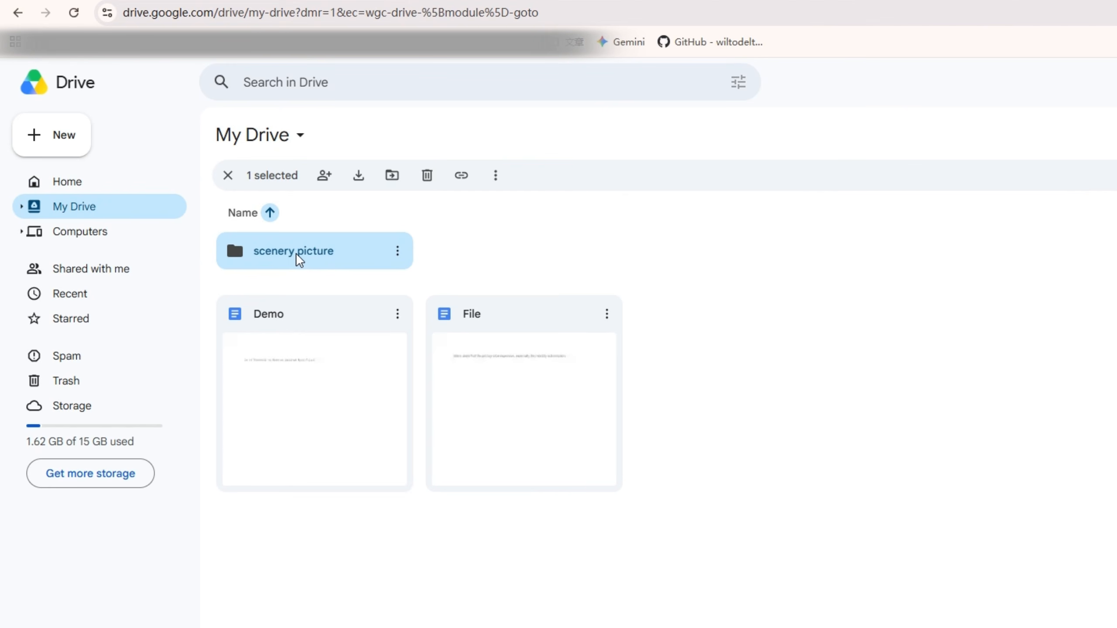
double_click(296, 251)
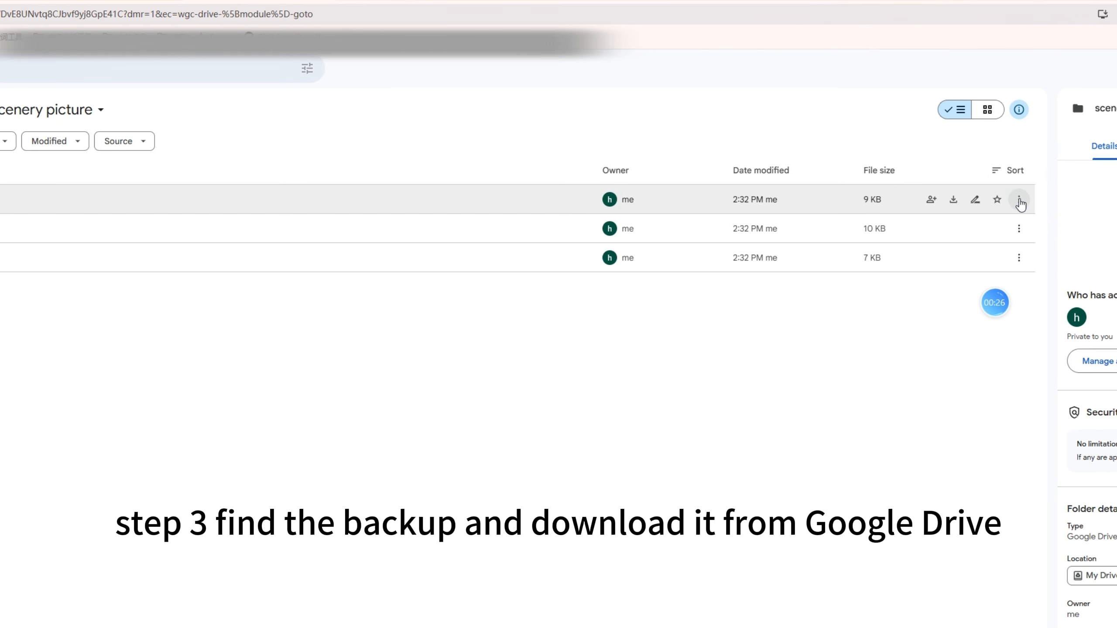
click(1019, 201)
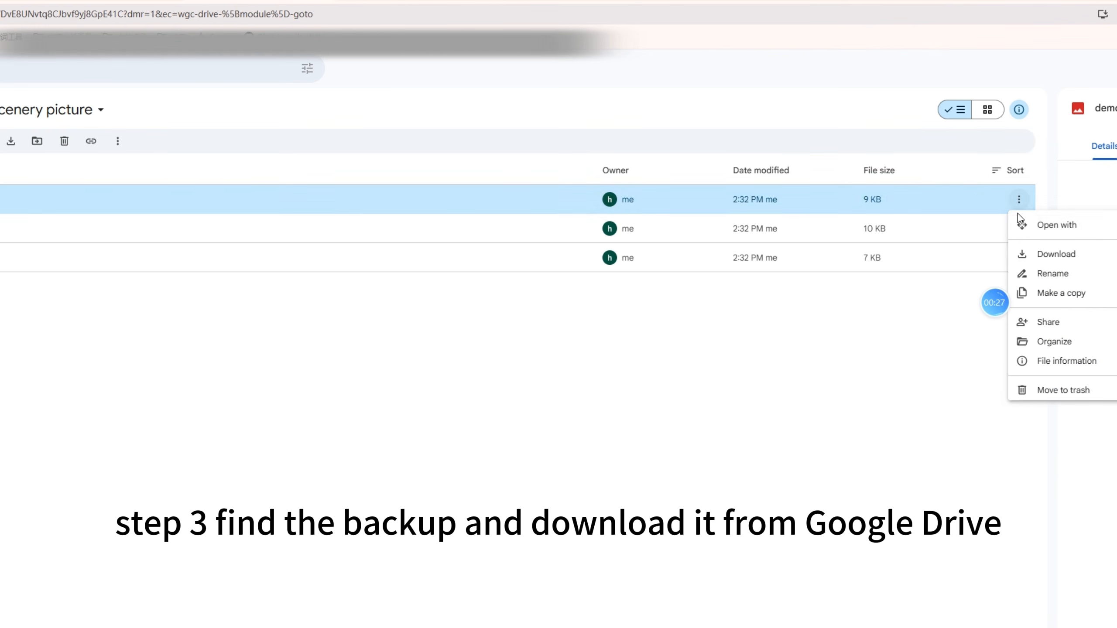
click(955, 203)
click(964, 237)
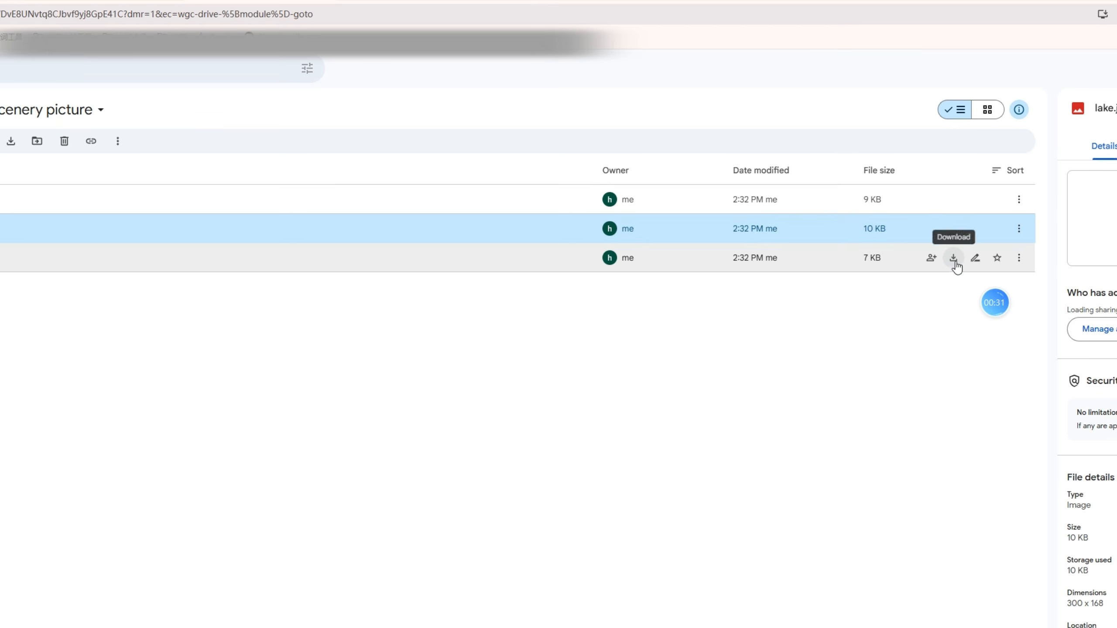
click(954, 259)
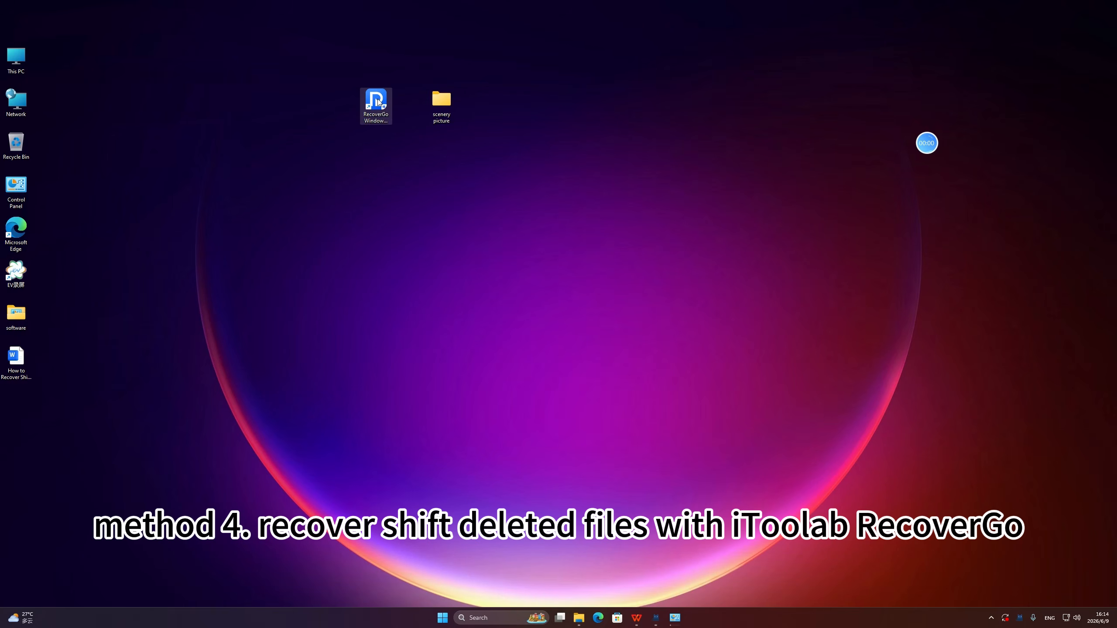
- Open RecoverGo Windows Data Recovery from the desktop and scan the Desktop location for lost data
double_click(376, 103)
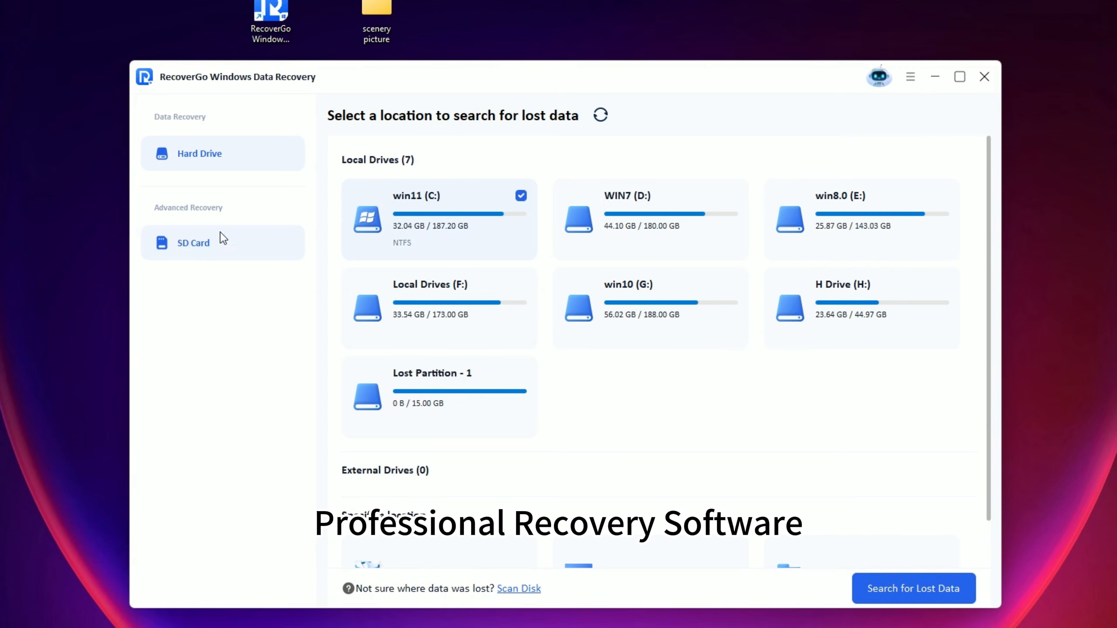
scroll(586, 359, down, 2)
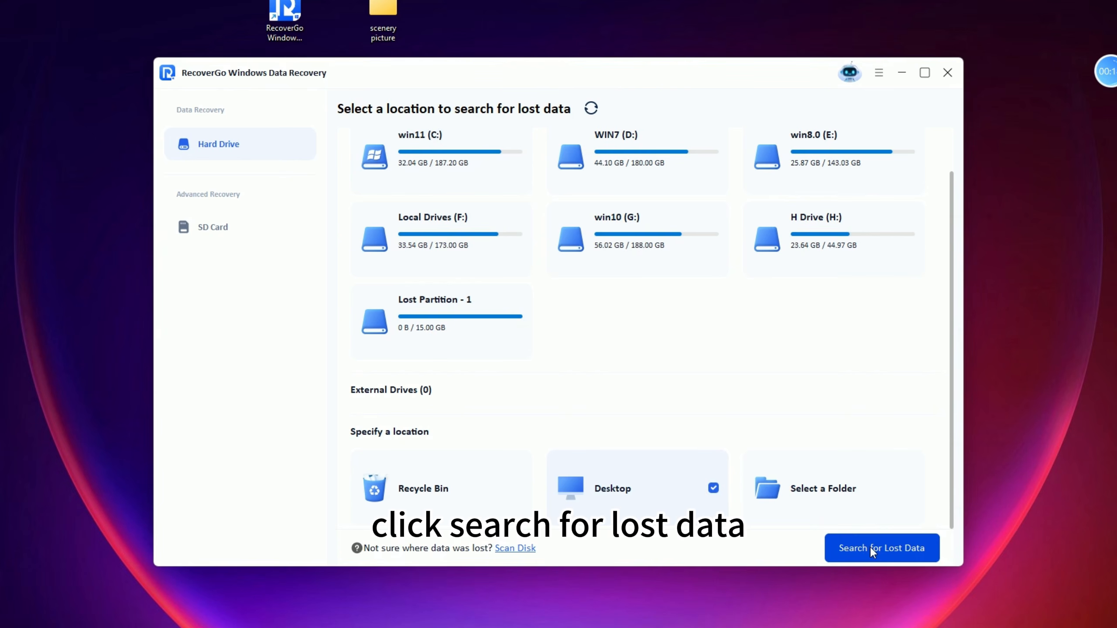
click(872, 548)
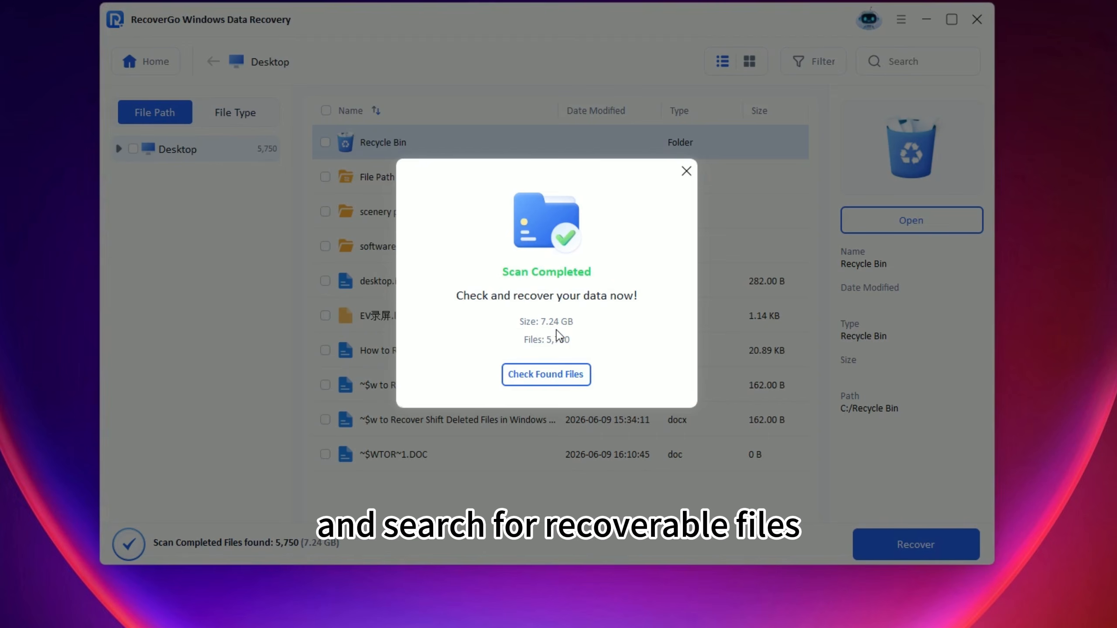
- From the found files, preview the first demo.jpg in the scenery picture folder and recover it to H Drive (H:)
click(552, 375)
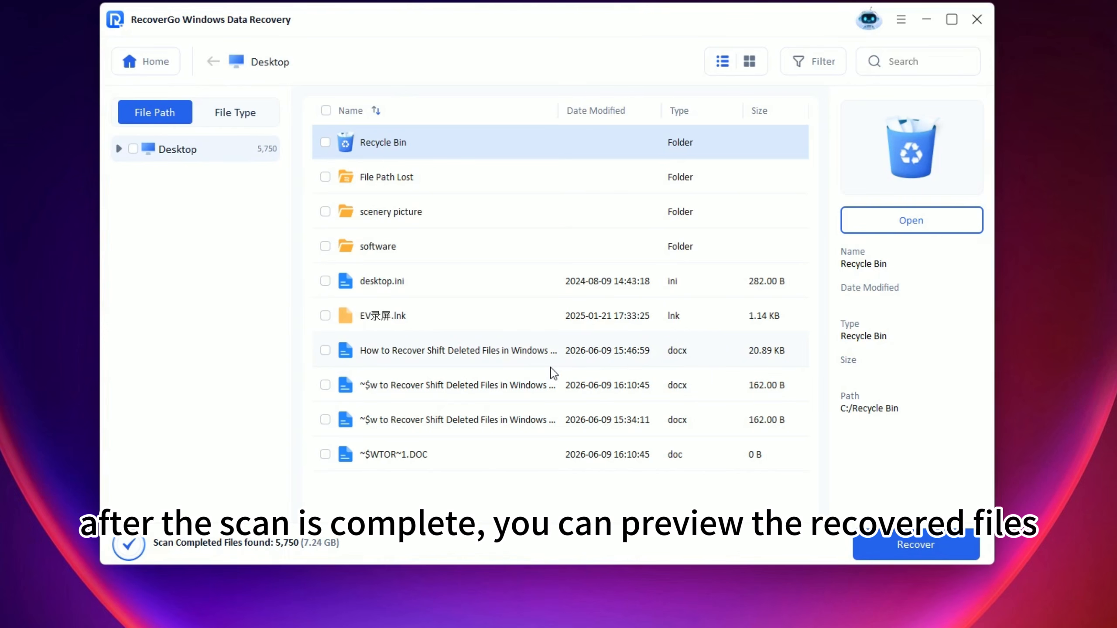
double_click(396, 210)
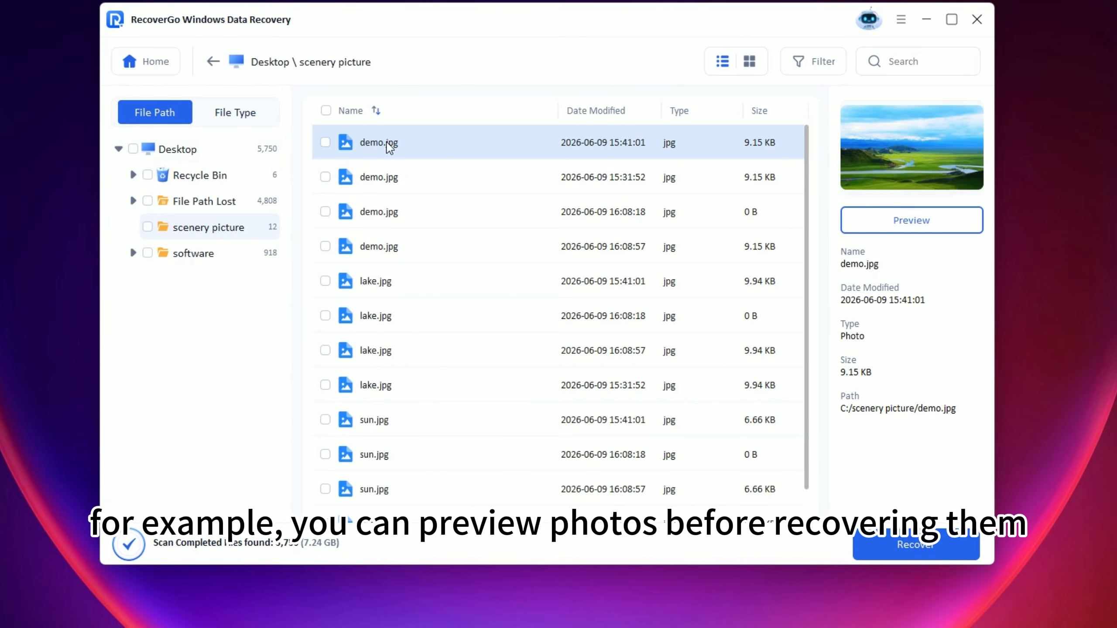
click(899, 226)
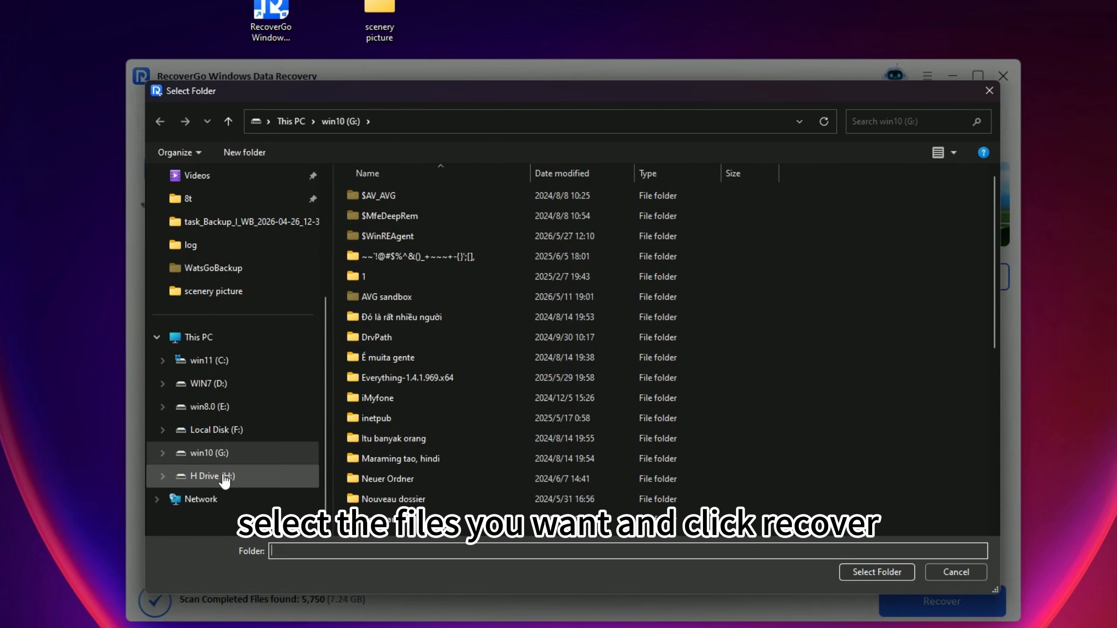
click(223, 477)
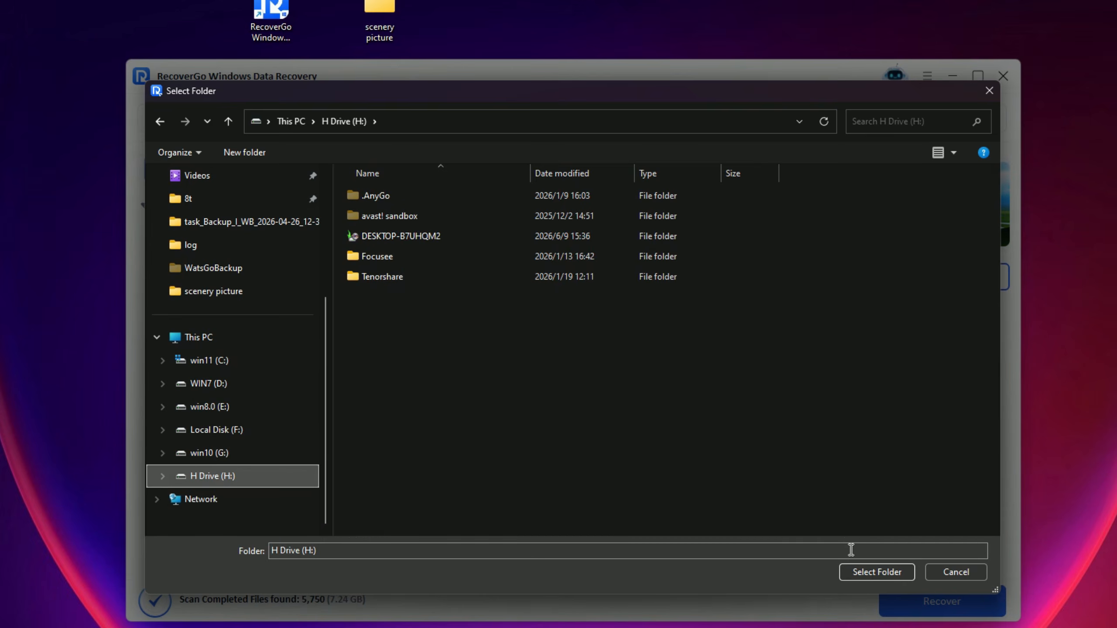
click(874, 574)
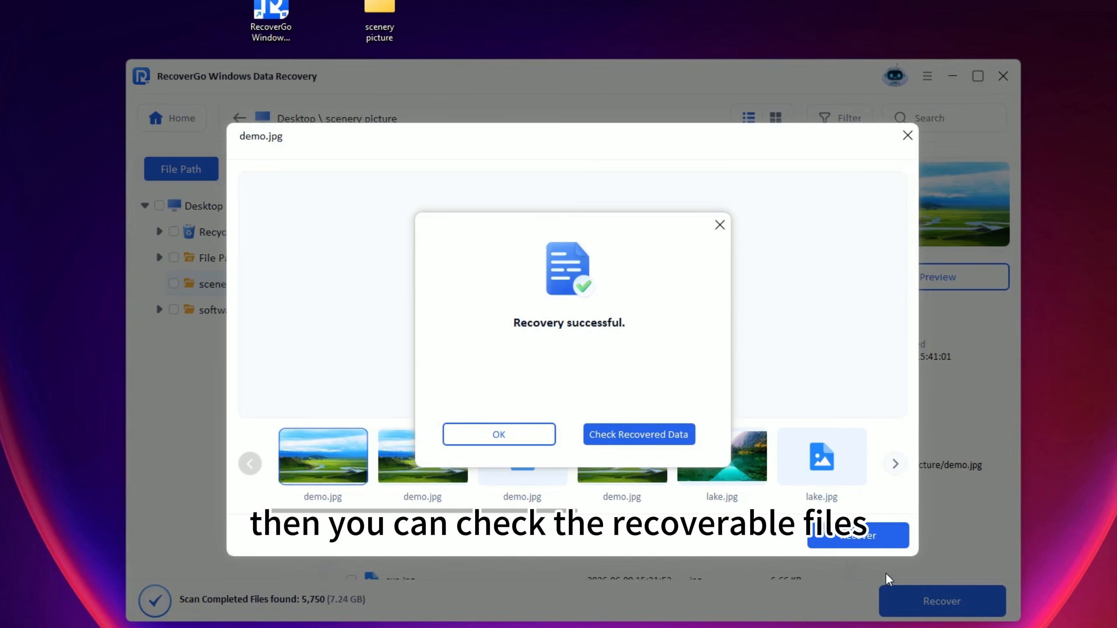
- Check the recovered data by opening the scenery picture folder inside the C folder of the recovery output
click(632, 436)
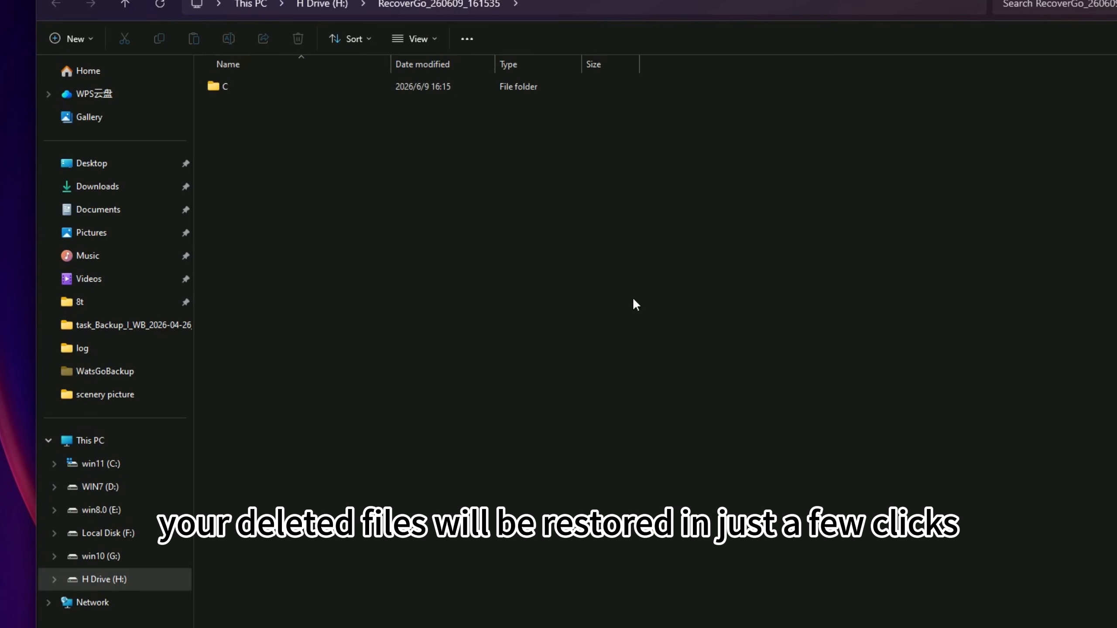
double_click(221, 88)
double_click(260, 88)
double_click(253, 90)
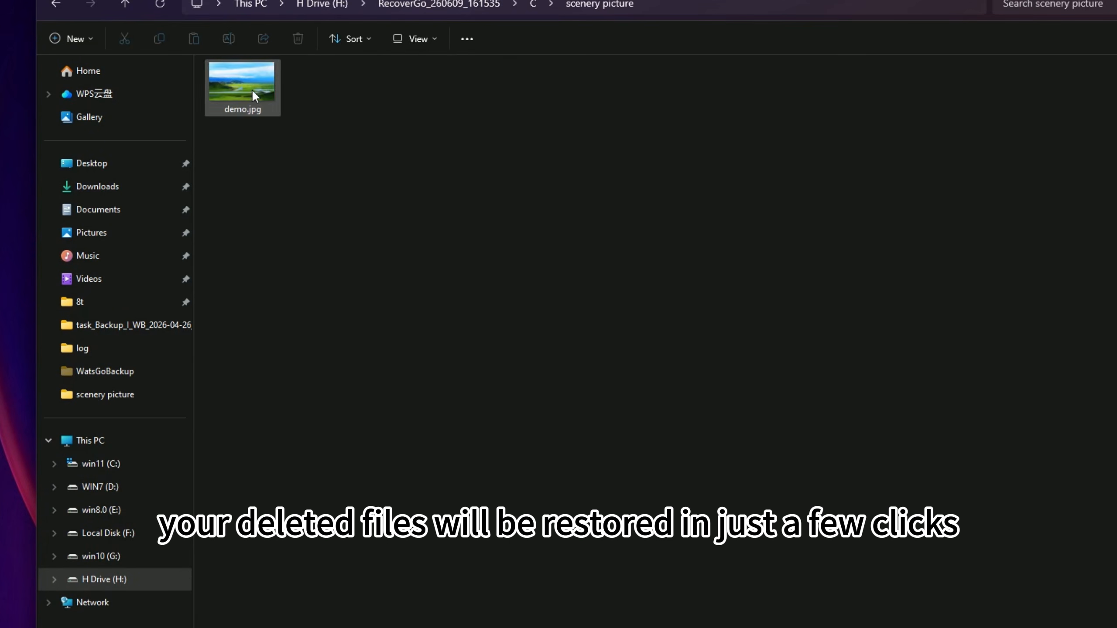